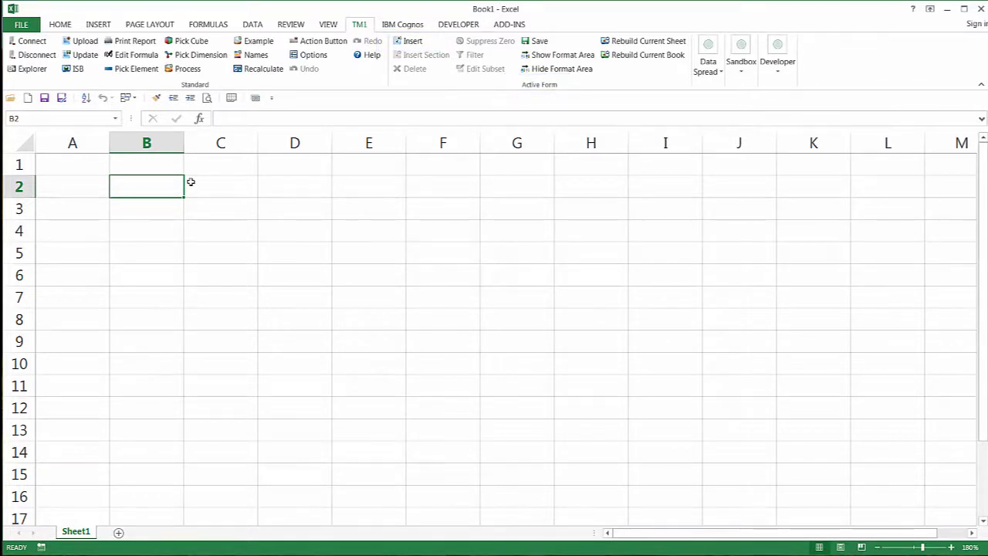
# Step: Insert an Active Form at B2 from the Data cube on the Analysis server, using the Non-Metric Bolts Revenue view
pyautogui.click(410, 41)
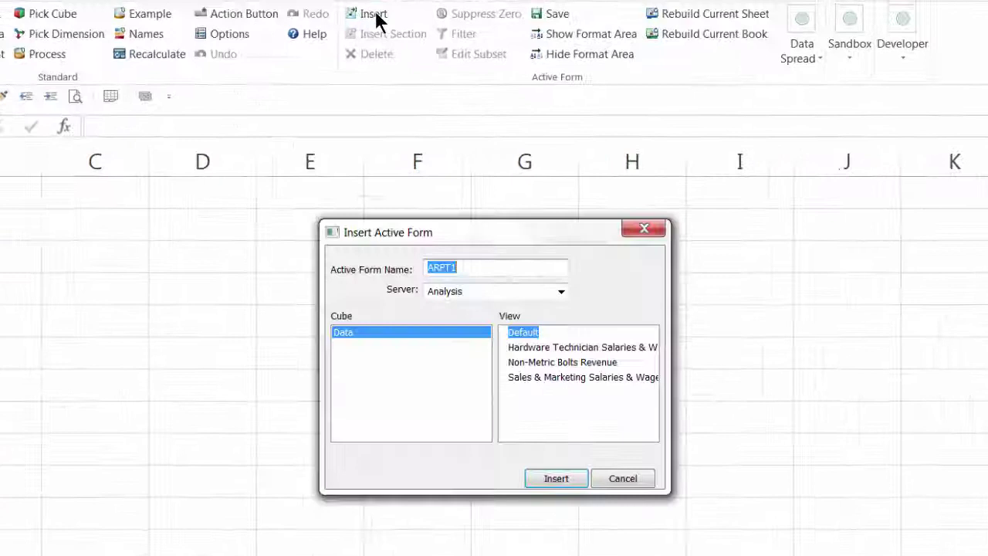
pyautogui.click(525, 372)
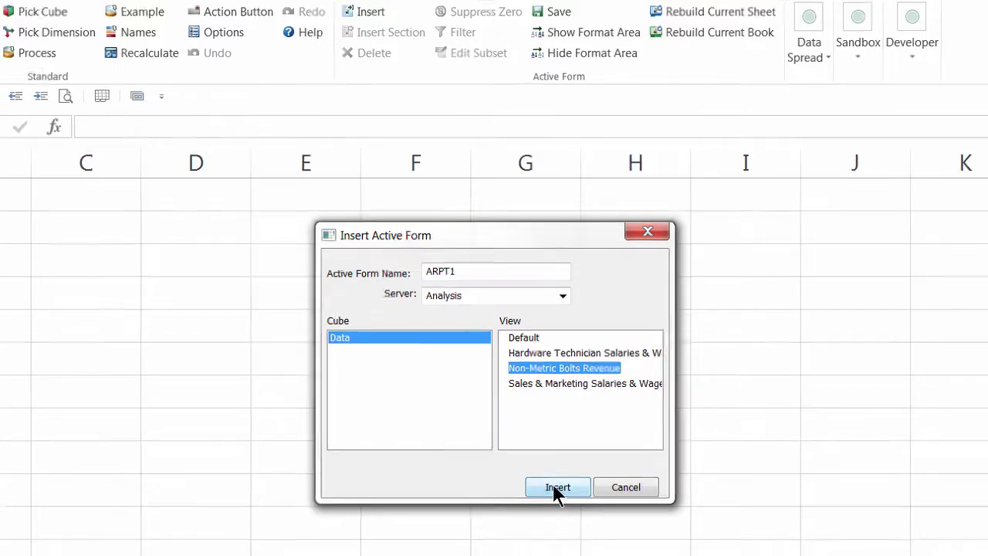
pyautogui.click(556, 491)
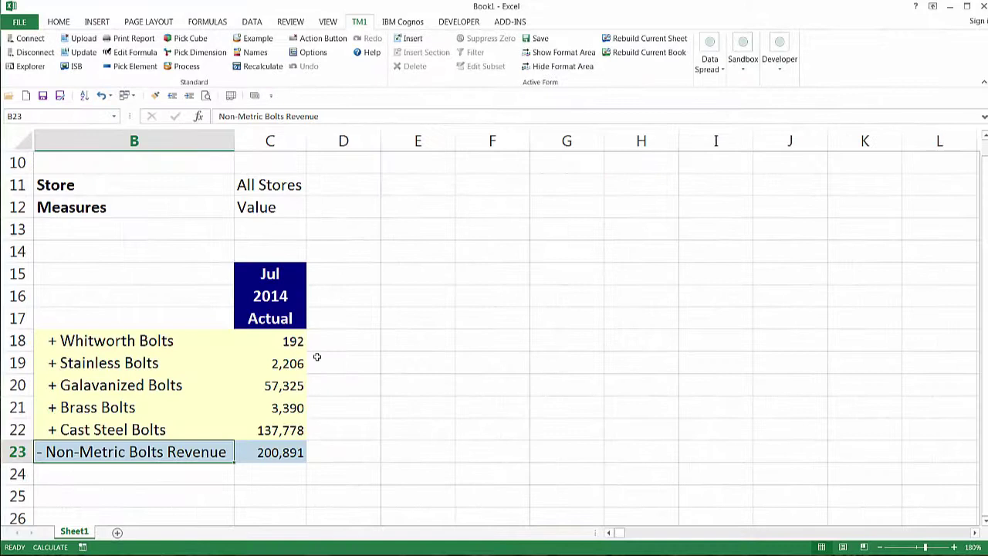
# Step: Move the TM1RPTROW row formula for Whitworth Bolts from B18 to D18
pyautogui.click(204, 340)
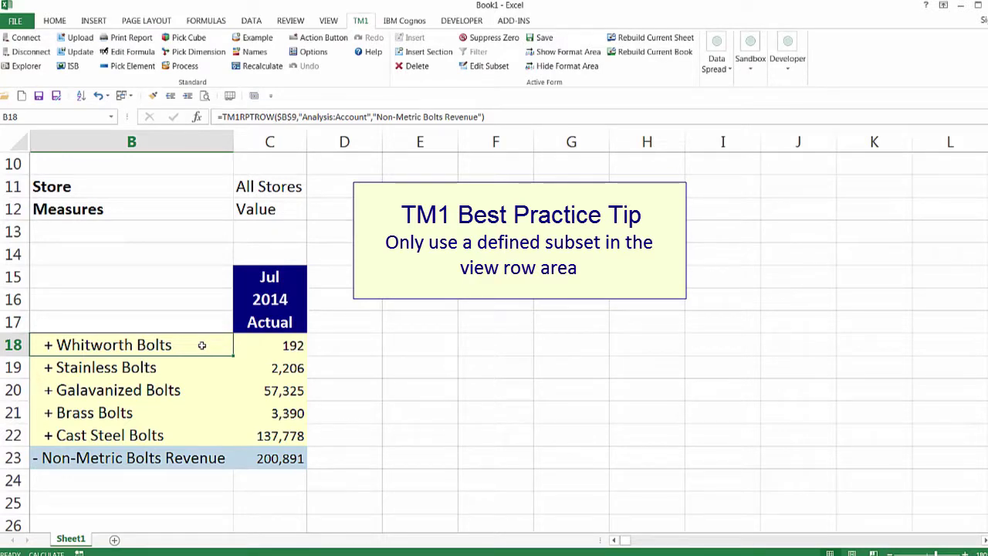
pyautogui.rightClick(202, 345)
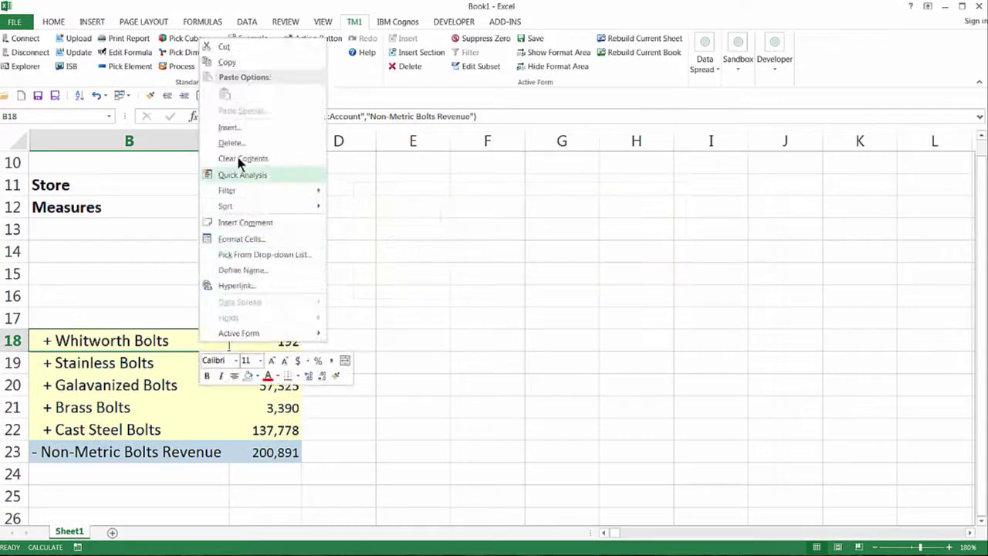
pyautogui.click(227, 62)
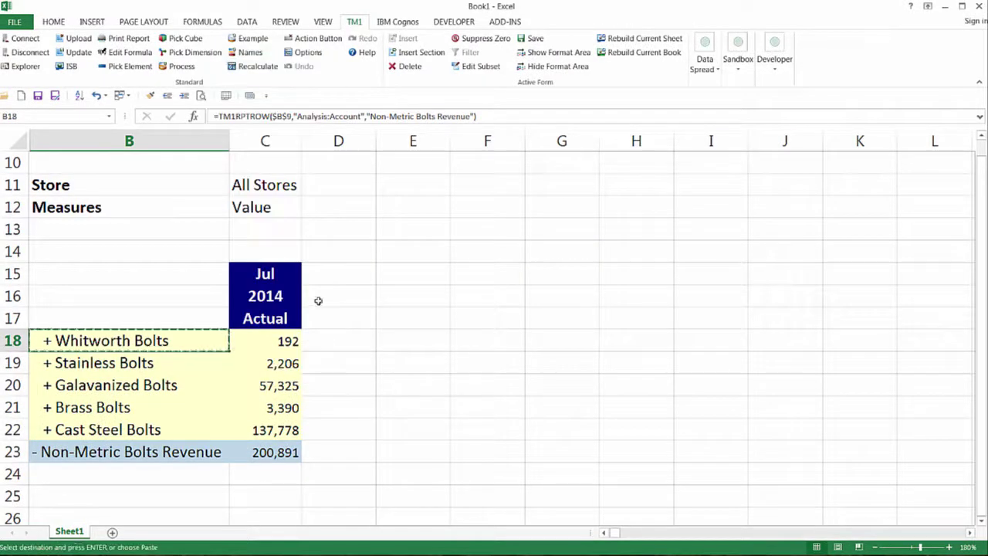
pyautogui.rightClick(338, 340)
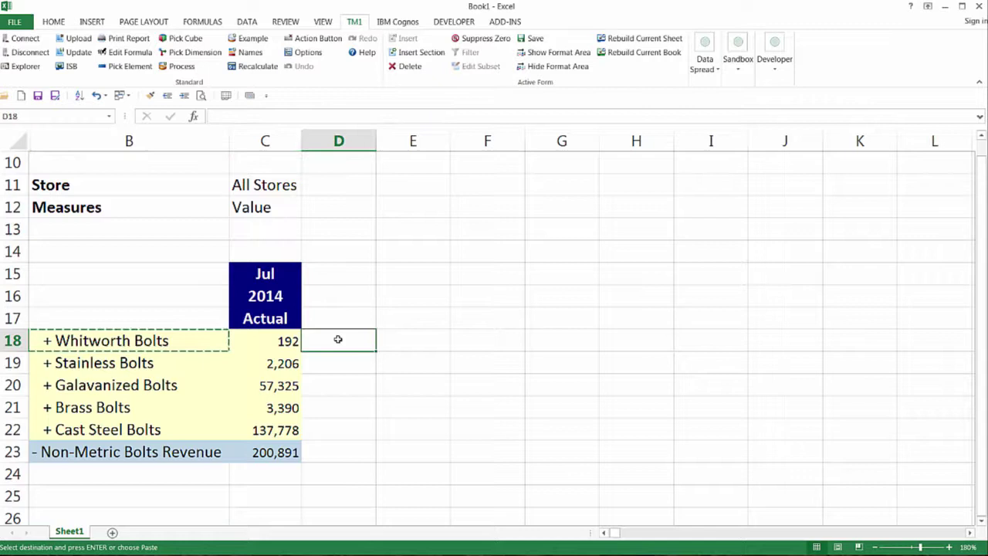
pyautogui.click(371, 93)
# Step: Copy the DBRW value formula in C18 into B18 and into E18:F18
pyautogui.click(278, 341)
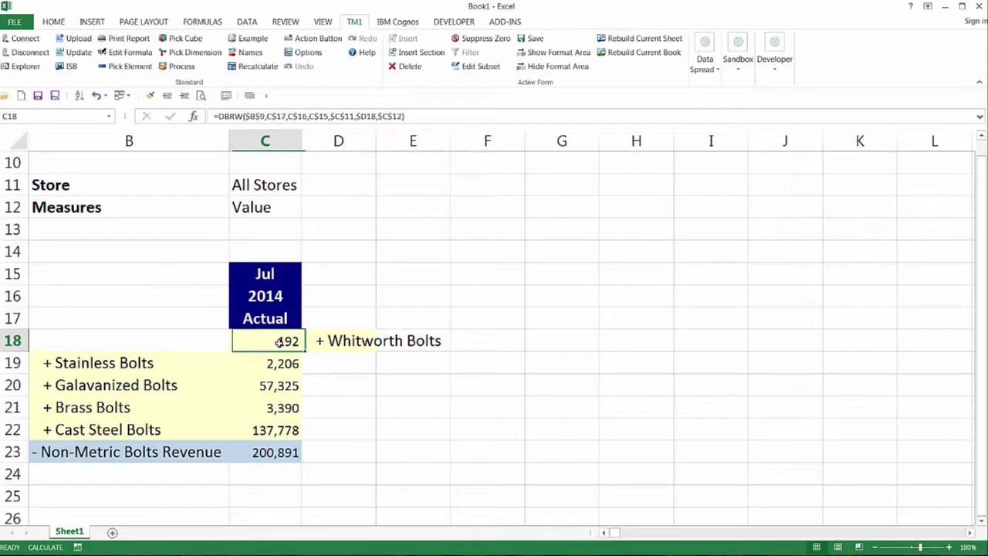
pyautogui.rightClick(279, 343)
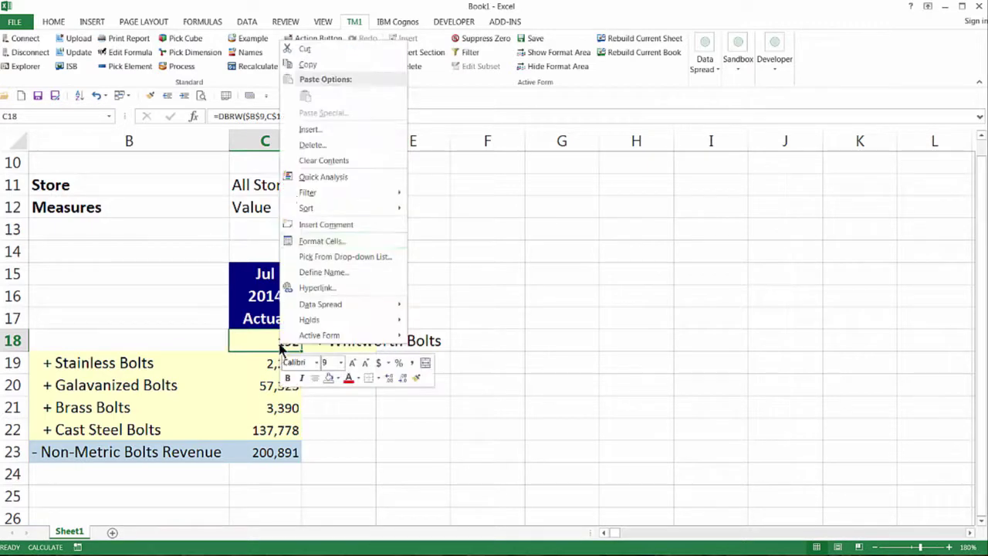
pyautogui.click(309, 65)
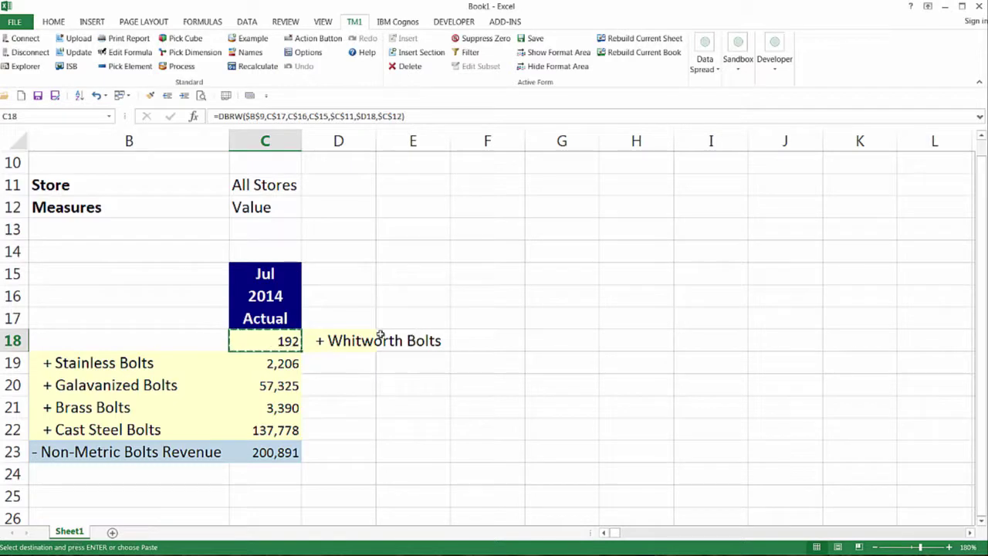
pyautogui.rightClick(200, 337)
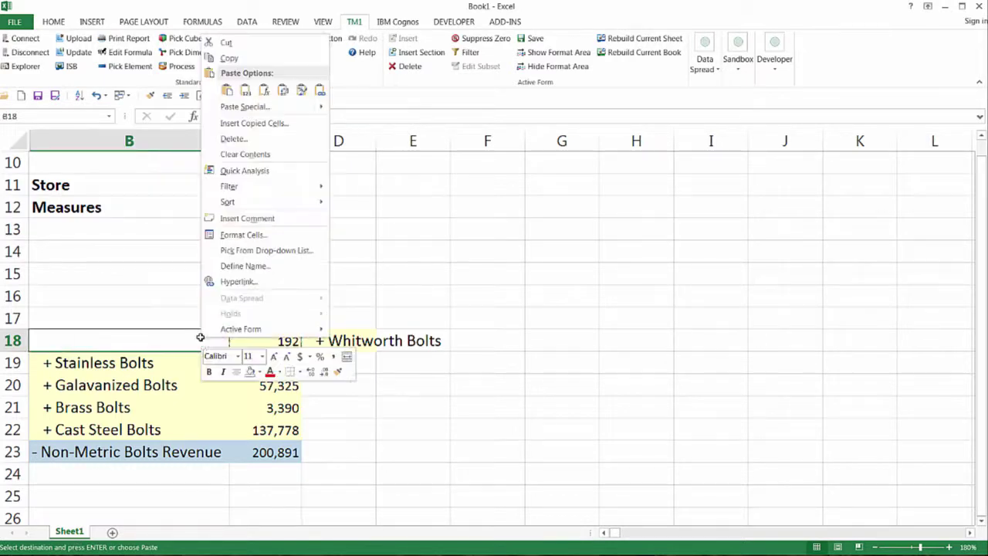
pyautogui.click(227, 90)
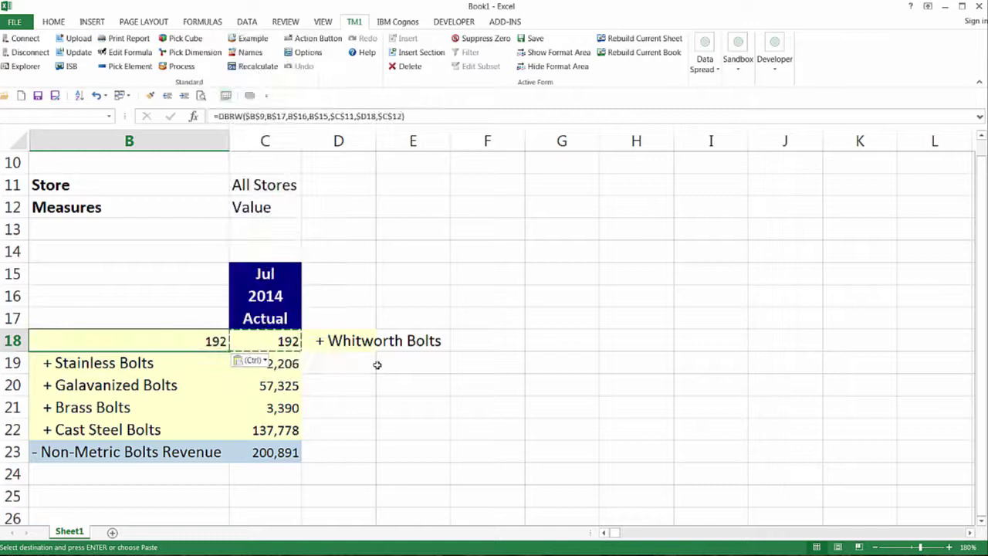
pyautogui.moveTo(437, 347); pyautogui.dragTo(462, 340)
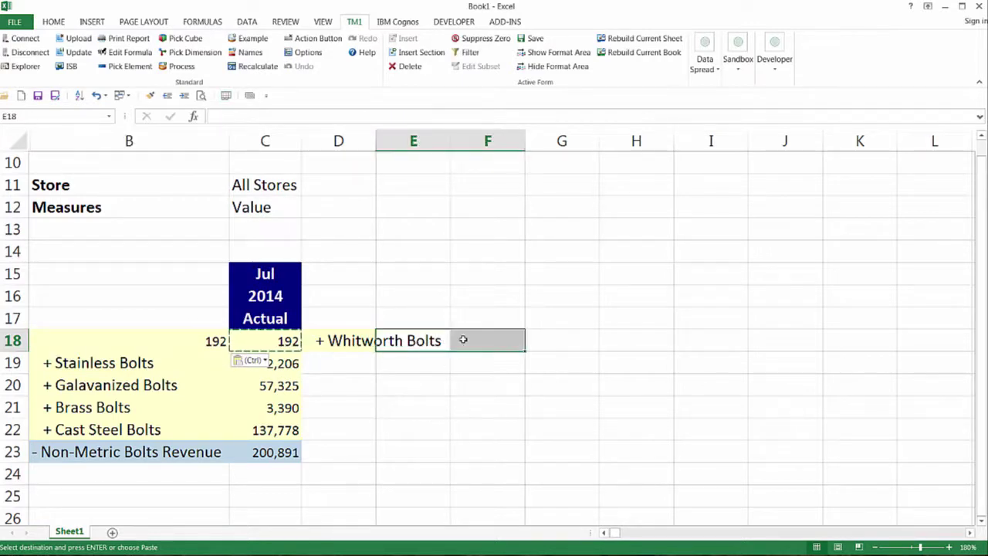
pyautogui.rightClick(462, 340)
pyautogui.click(489, 94)
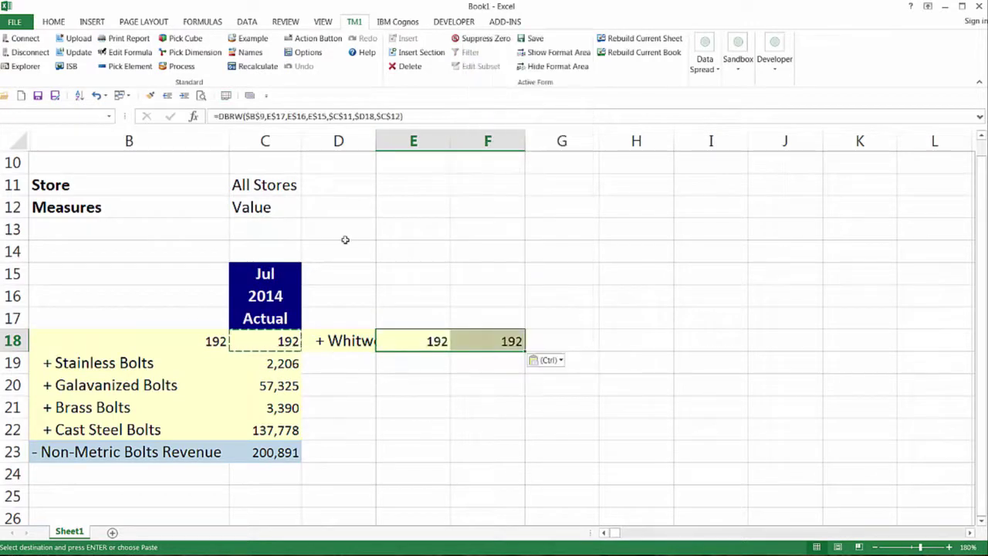
# Step: Copy the month, year and version headings in C15:C17 to column B and to columns E and F
pyautogui.moveTo(266, 275); pyautogui.dragTo(267, 318)
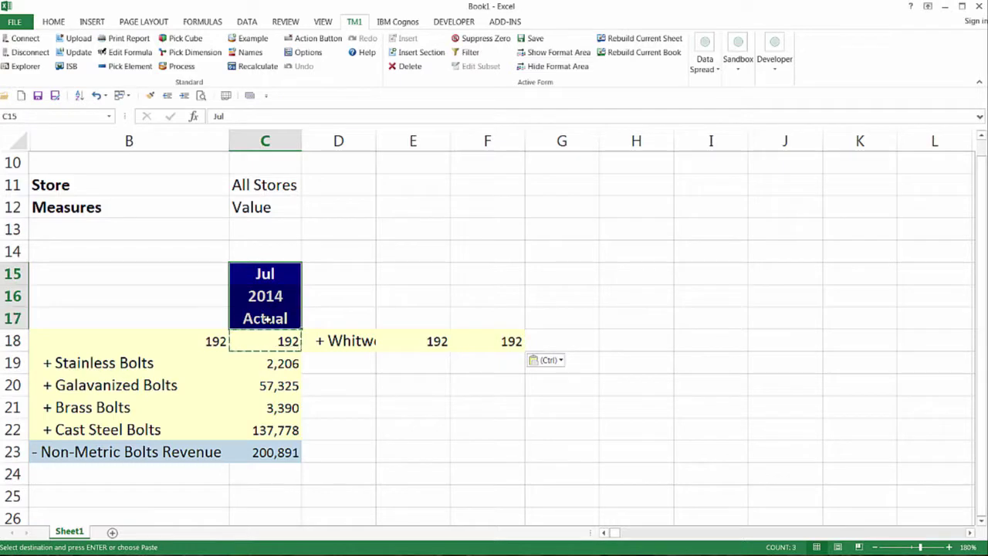
pyautogui.rightClick(267, 318)
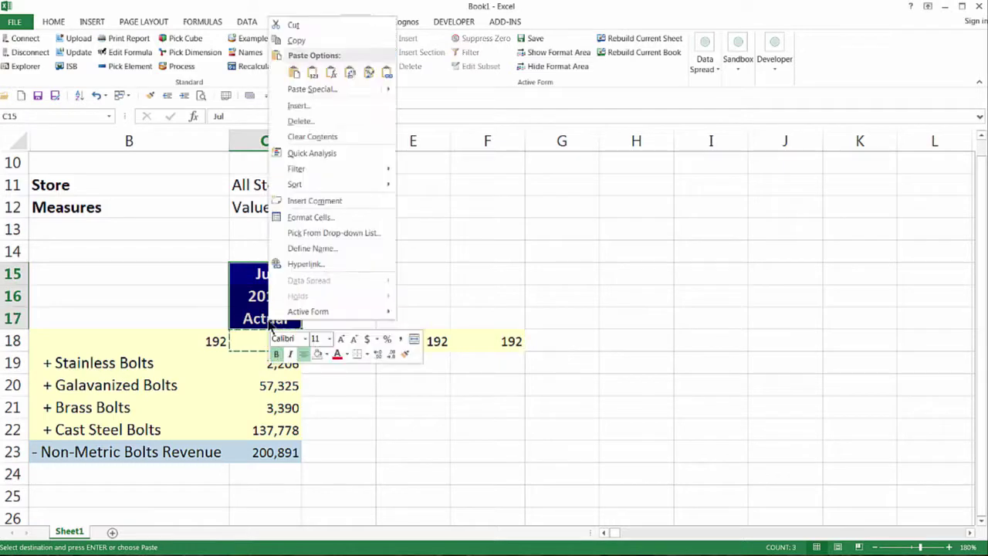
pyautogui.click(302, 44)
pyautogui.click(194, 270)
pyautogui.rightClick(196, 274)
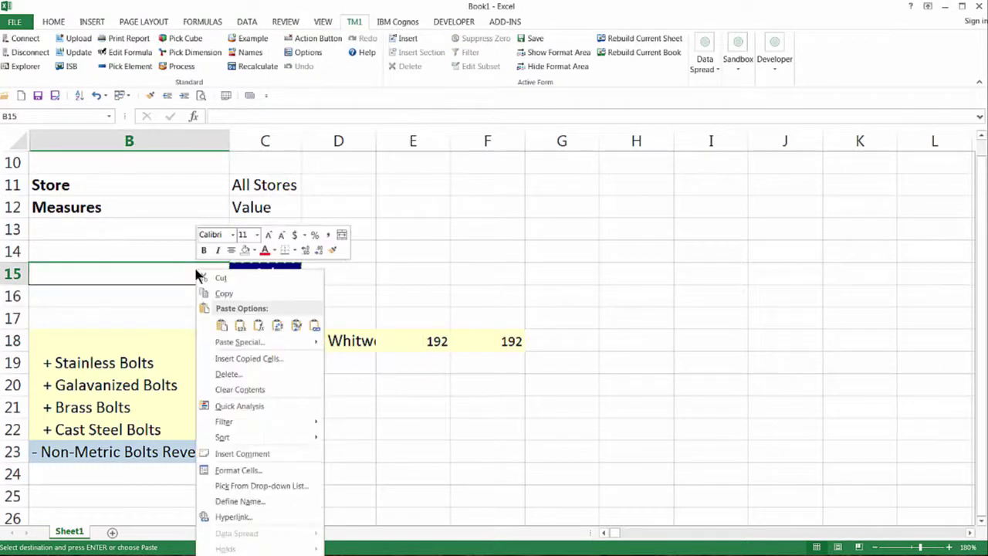
pyautogui.click(222, 325)
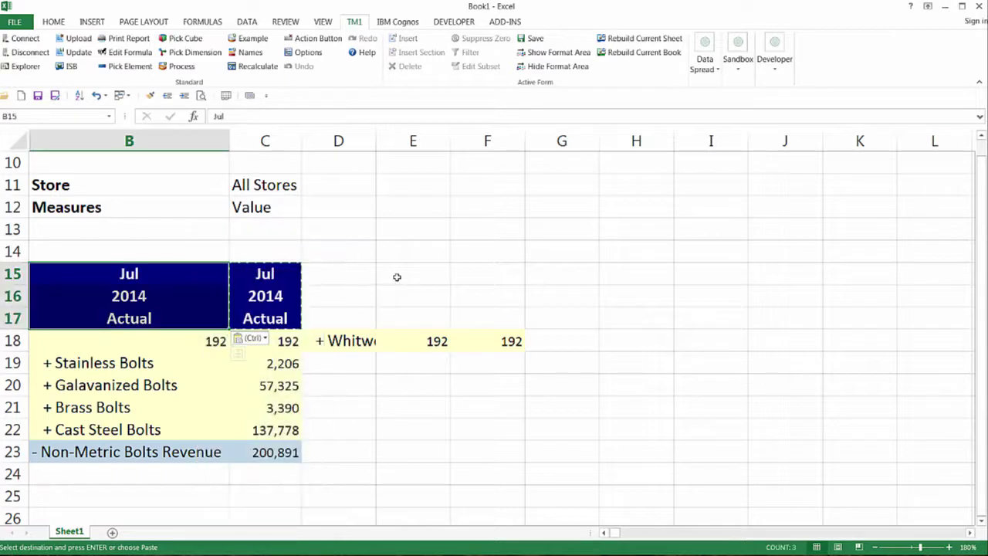
pyautogui.moveTo(397, 277); pyautogui.dragTo(458, 274)
pyautogui.rightClick(463, 274)
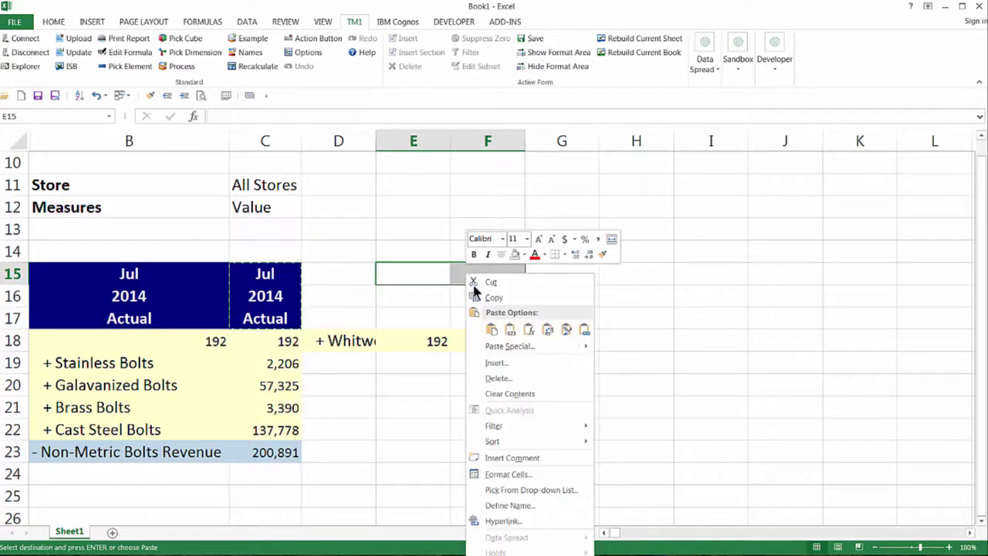
pyautogui.click(492, 330)
# Step: Set the year headings in E16:F16 to the text value 2013
pyautogui.moveTo(446, 294); pyautogui.dragTo(467, 295)
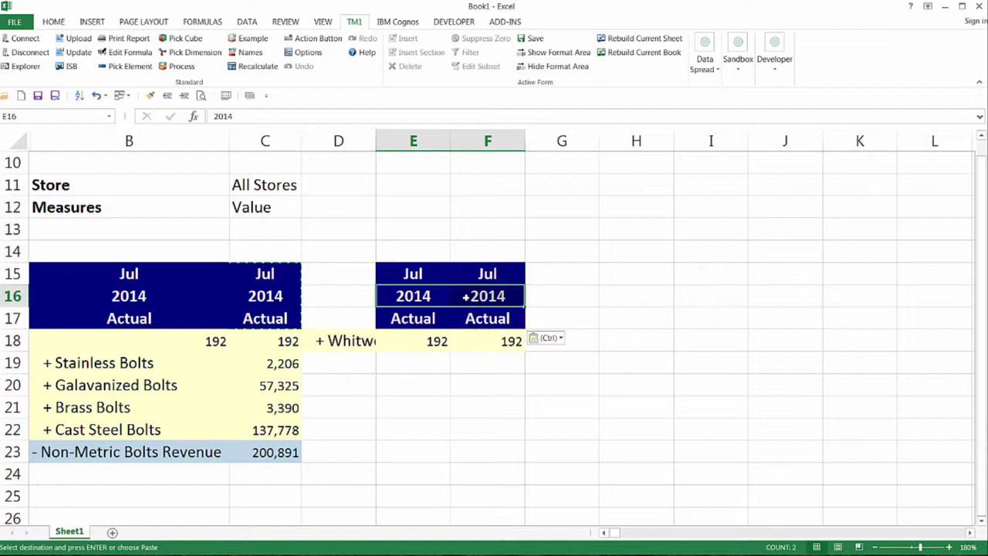
pyautogui.write("'2")
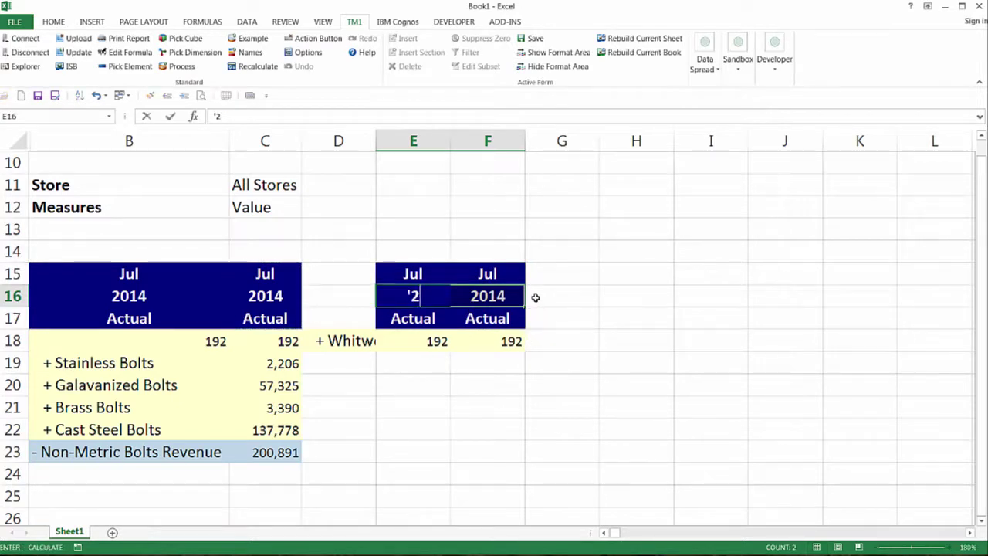
pyautogui.write('013')
pyautogui.hotkey('ctrl', 'Return')
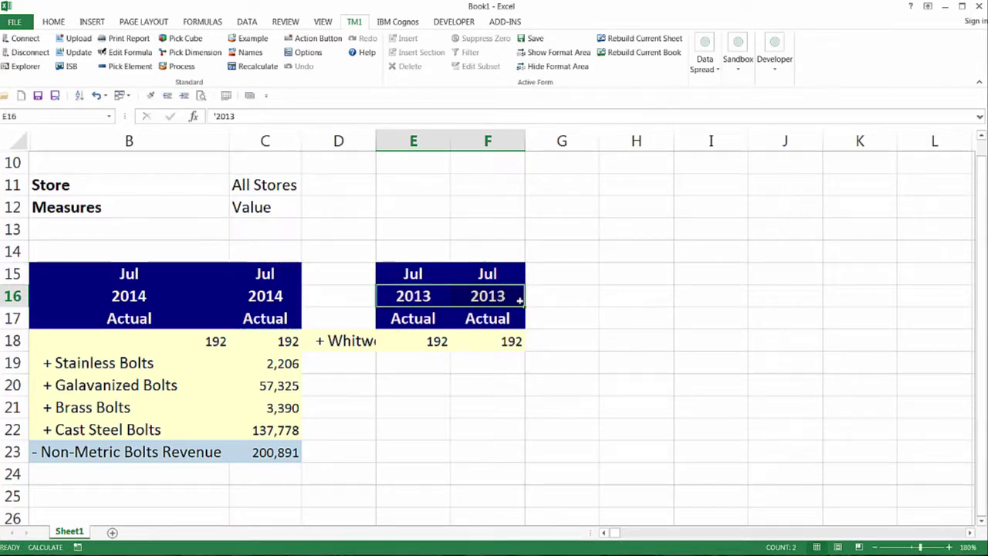
# Step: Change the version headings in F17 and C17 to Budget
pyautogui.click(507, 320)
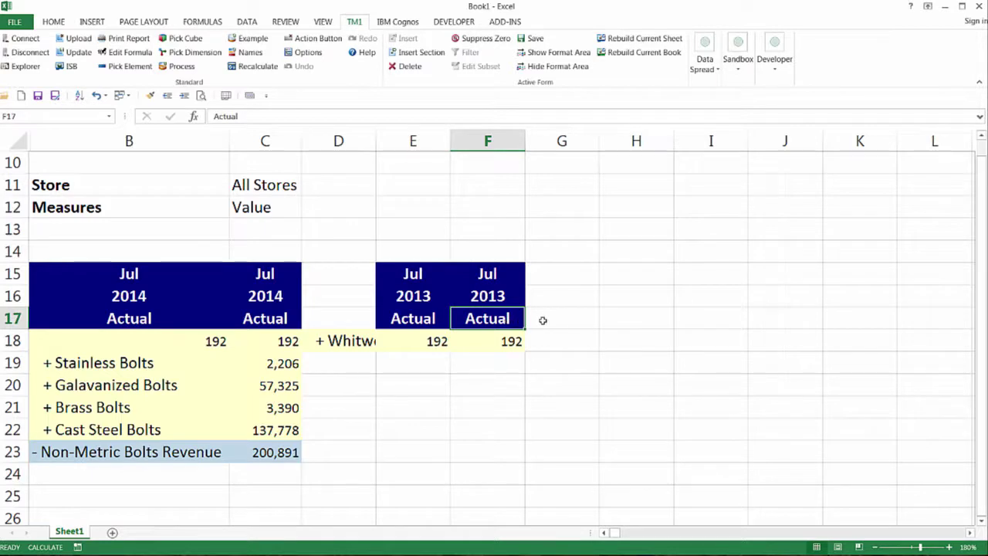
pyautogui.write('Budget')
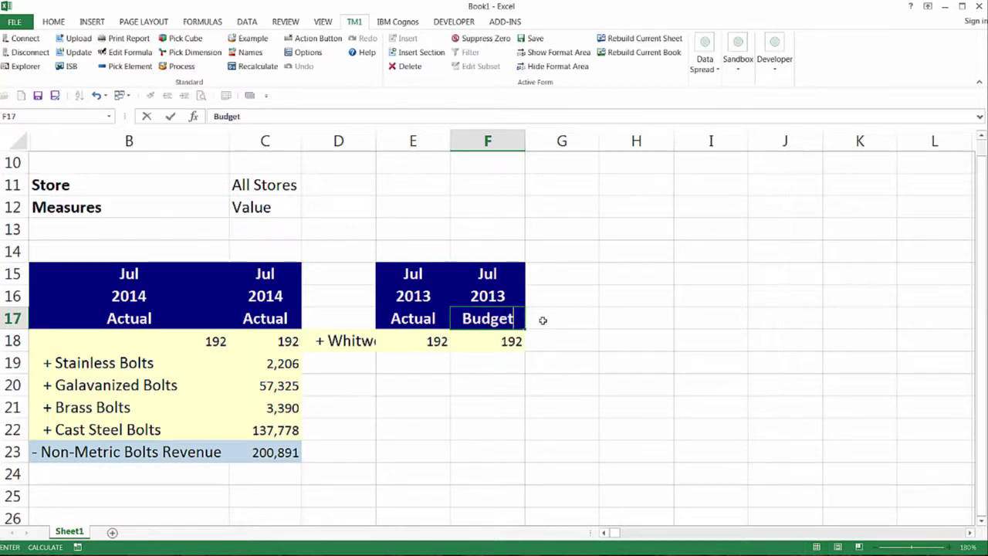
pyautogui.press('Return')
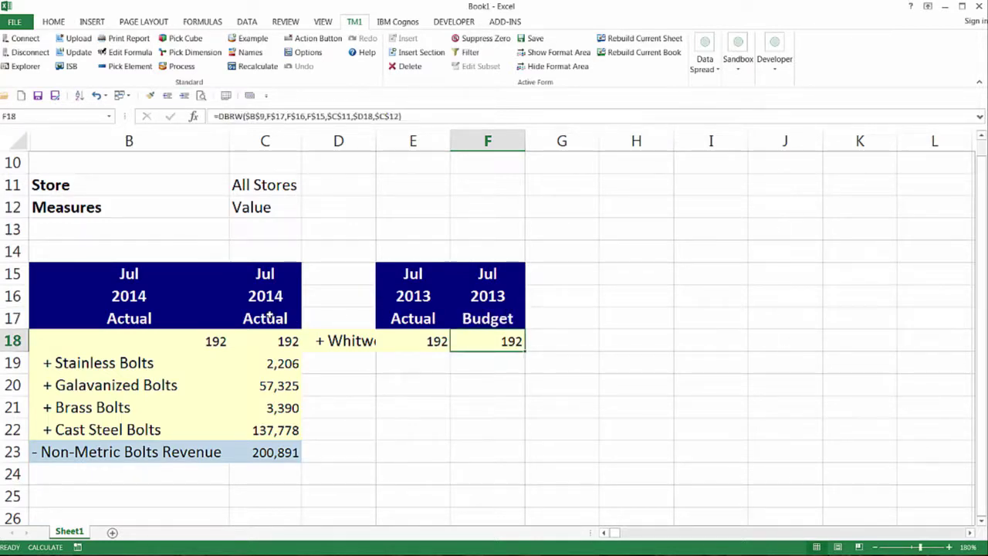
pyautogui.click(296, 318)
pyautogui.write('Budget')
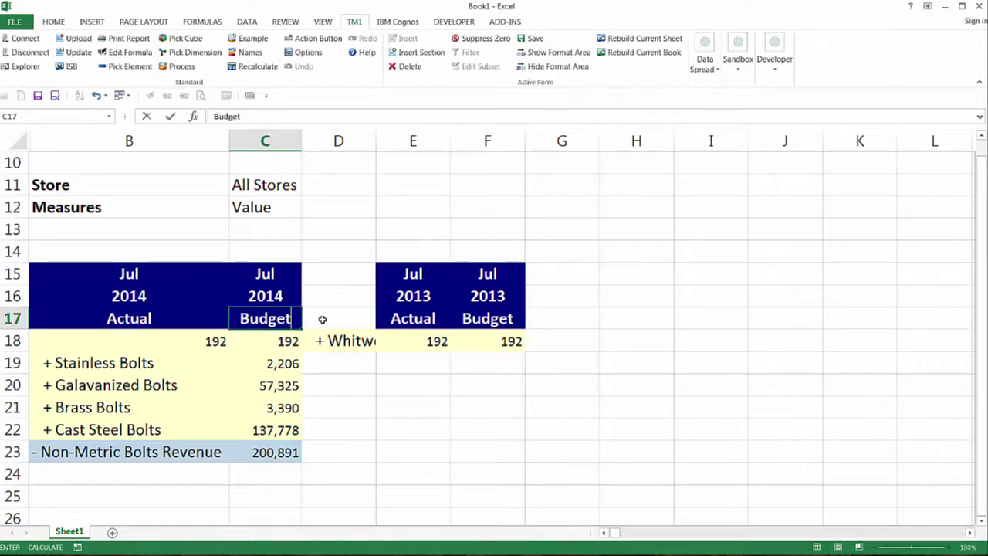
pyautogui.press('Return')
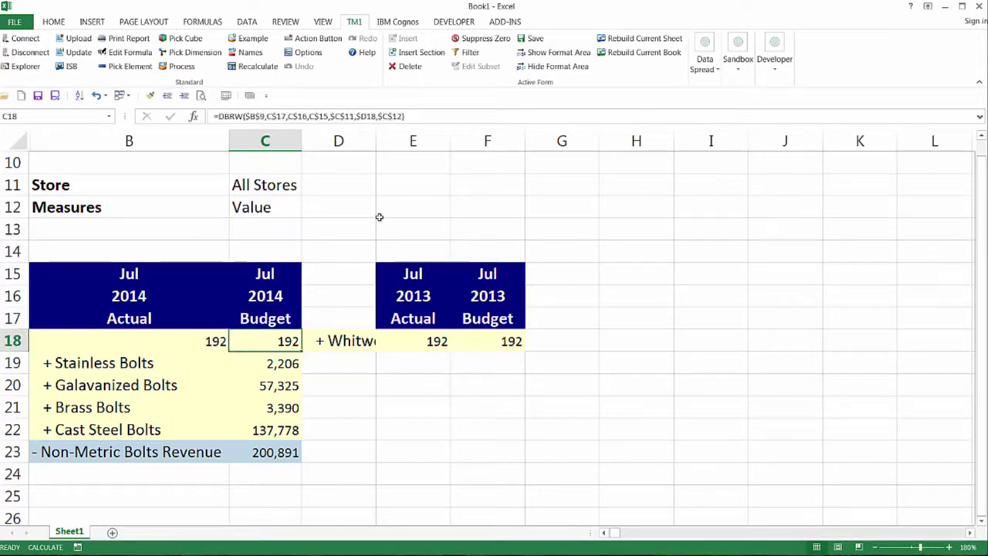
# Step: Adjust the column widths by widening column D for the account names, narrowing column B, and slightly widening column C
pyautogui.moveTo(376, 140); pyautogui.dragTo(499, 141)
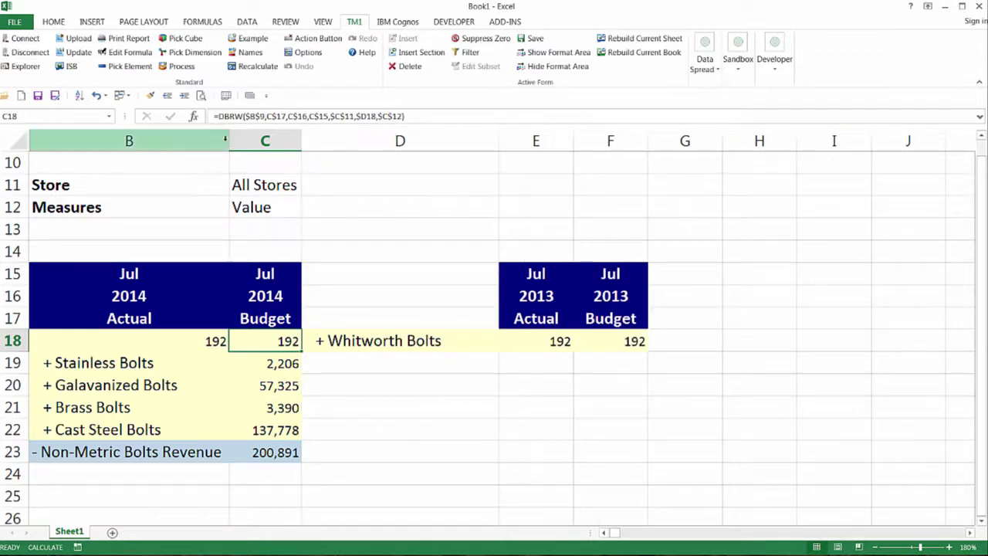
pyautogui.moveTo(229, 141); pyautogui.dragTo(129, 147)
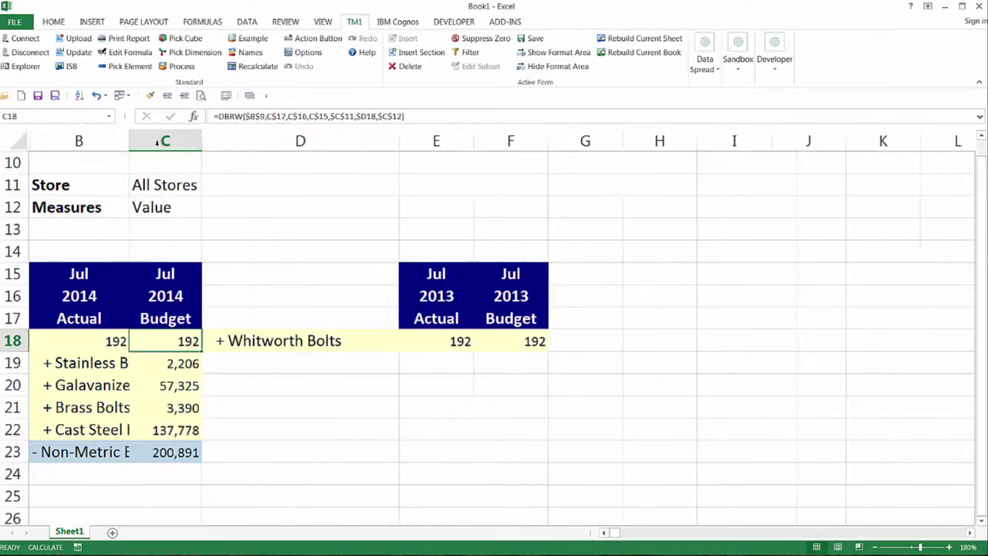
pyautogui.moveTo(202, 140); pyautogui.dragTo(231, 141)
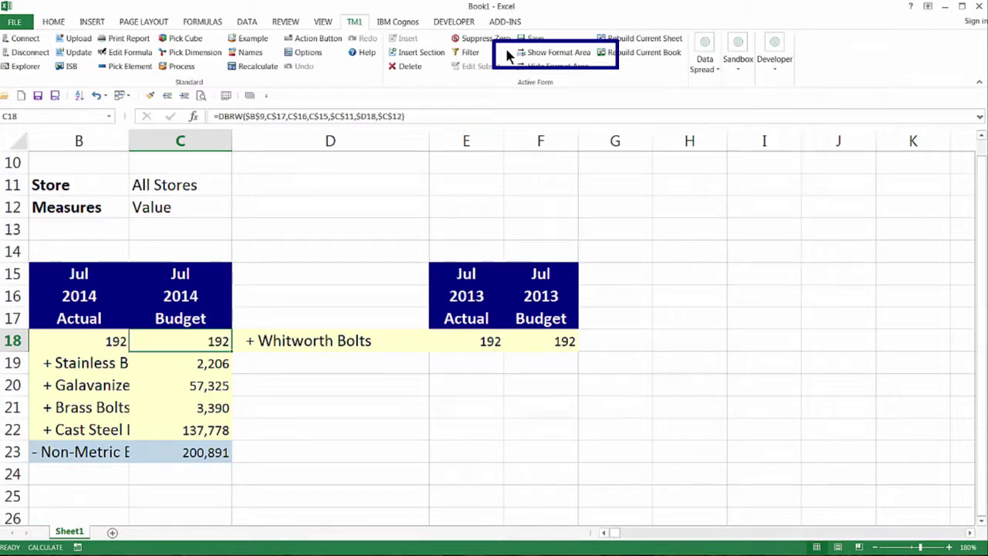
# Step: Show the Active Form's format area and select cell C1 in its first row
pyautogui.click(535, 52)
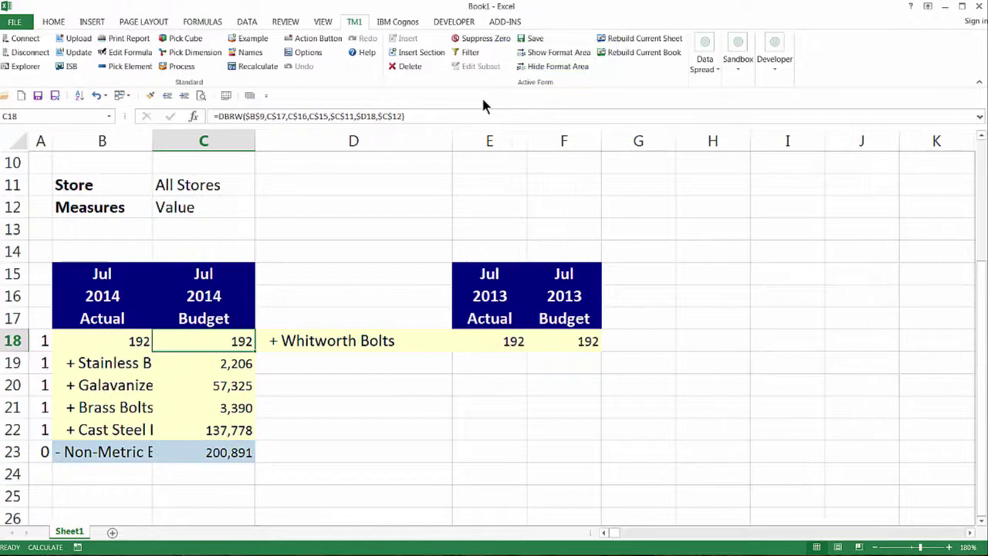
pyautogui.press('Up')
pyautogui.press('Up')
pyautogui.press('Up')
pyautogui.press('Up')
pyautogui.press('Up')
pyautogui.press('Up')
pyautogui.press('Up')
pyautogui.press('Up')
pyautogui.press('Up')
pyautogui.press('Up')
pyautogui.press('Up')
pyautogui.press('Up')
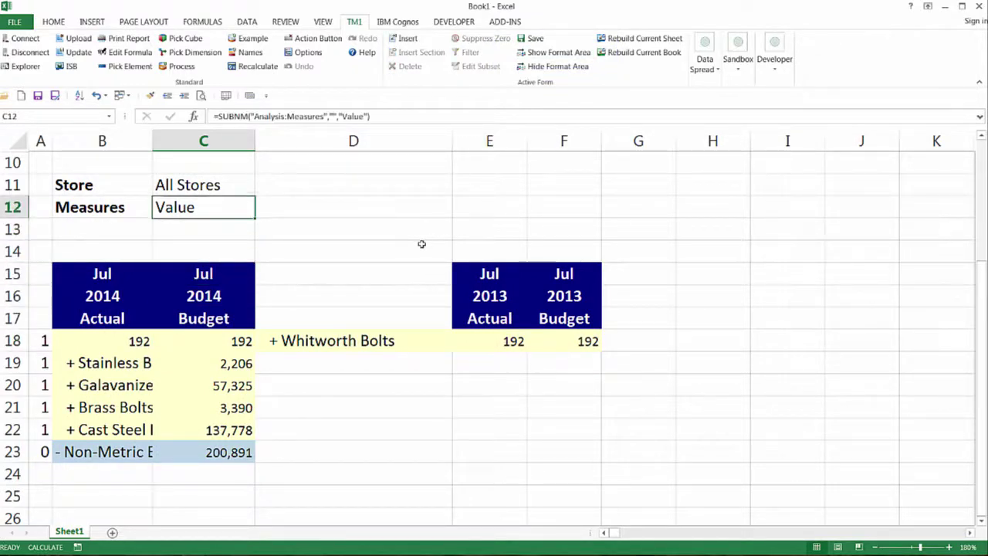
pyautogui.press('Up')
pyautogui.press('Up')
pyautogui.press('Up')
pyautogui.press('Up')
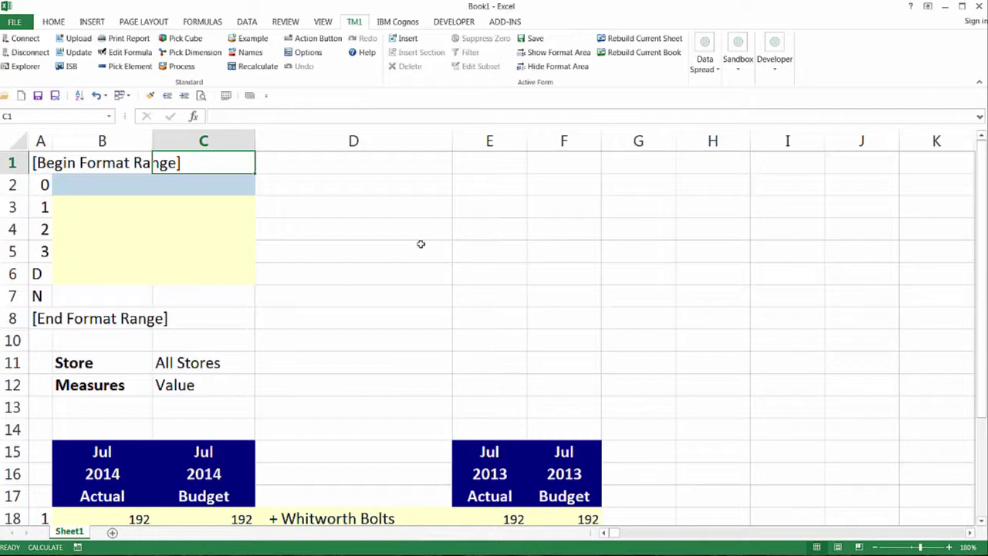
# Step: Select the named range TM1RPTFMTRNG to examine which cells the format range covers
pyautogui.click(106, 117)
pyautogui.click(108, 118)
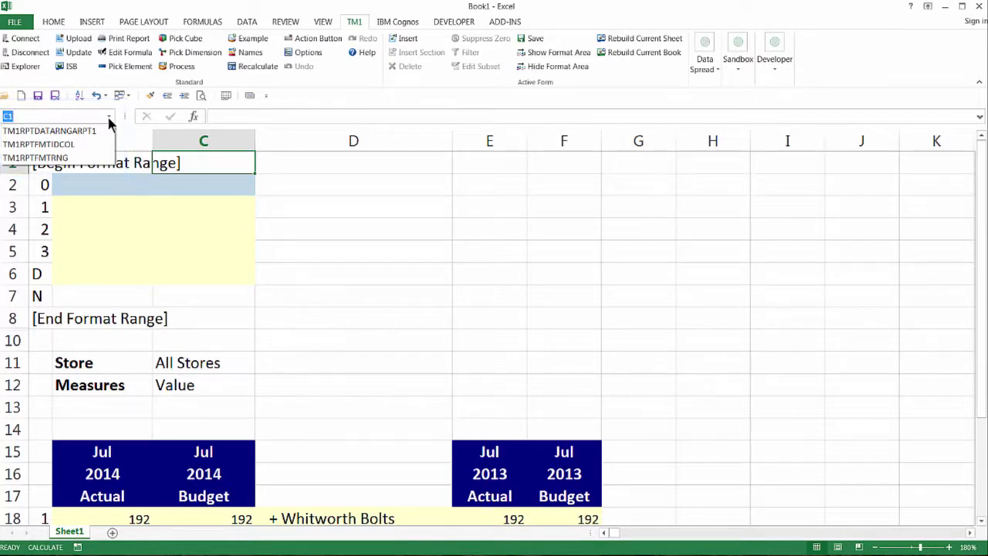
pyautogui.click(80, 158)
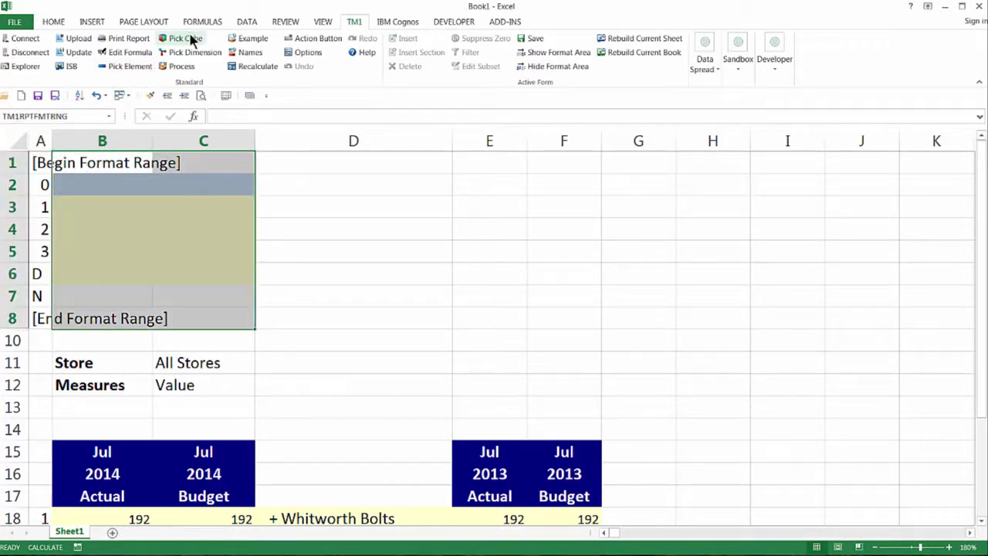
# Step: Redefine the named range TM1RPTFMTRNG to refer to =Sheet1!$B$1:$F$8 and save the changed reference
pyautogui.click(213, 23)
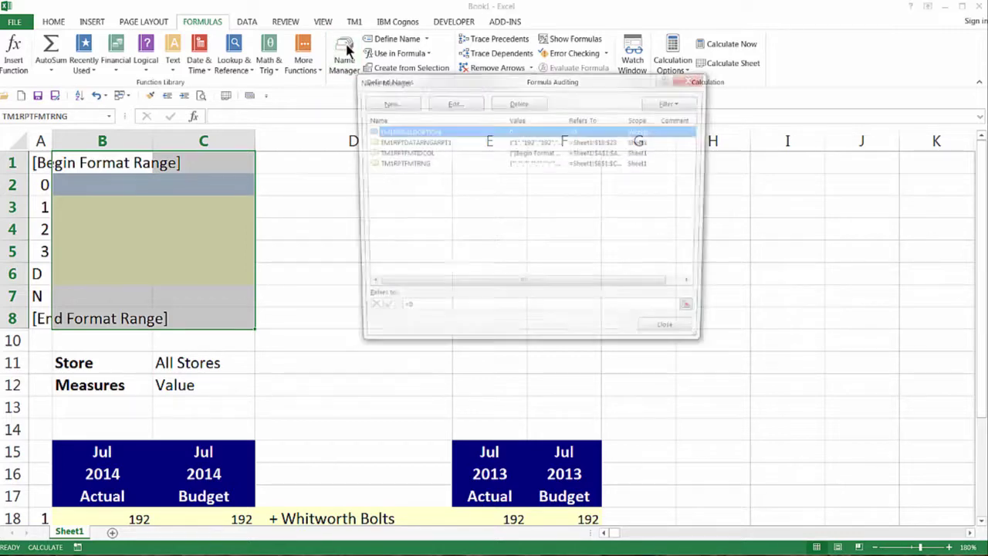
pyautogui.click(401, 163)
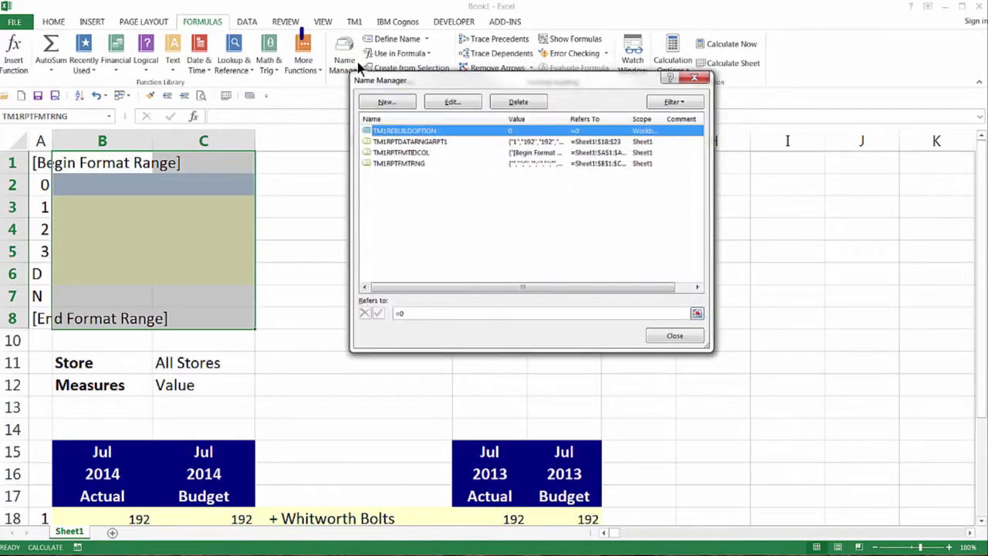
pyautogui.click(402, 164)
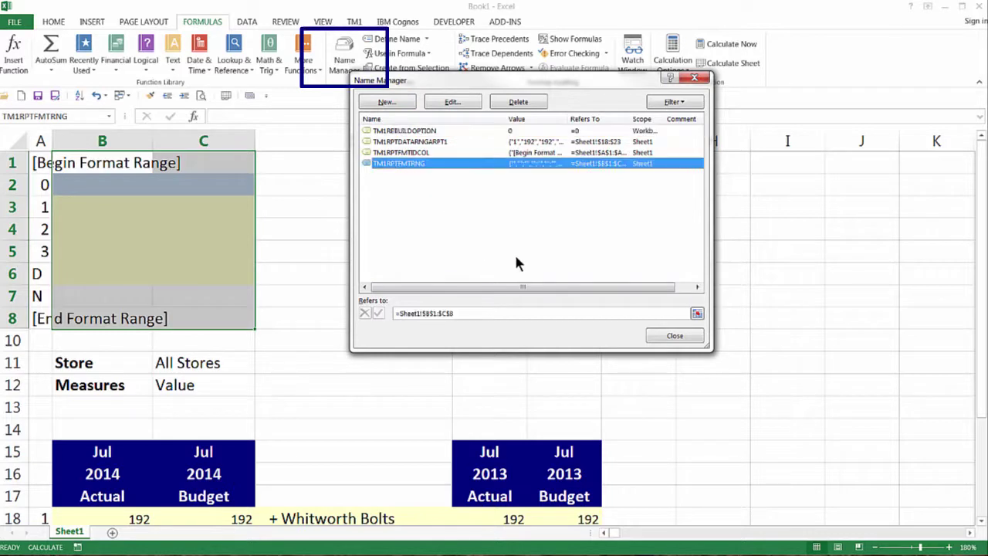
pyautogui.click(697, 315)
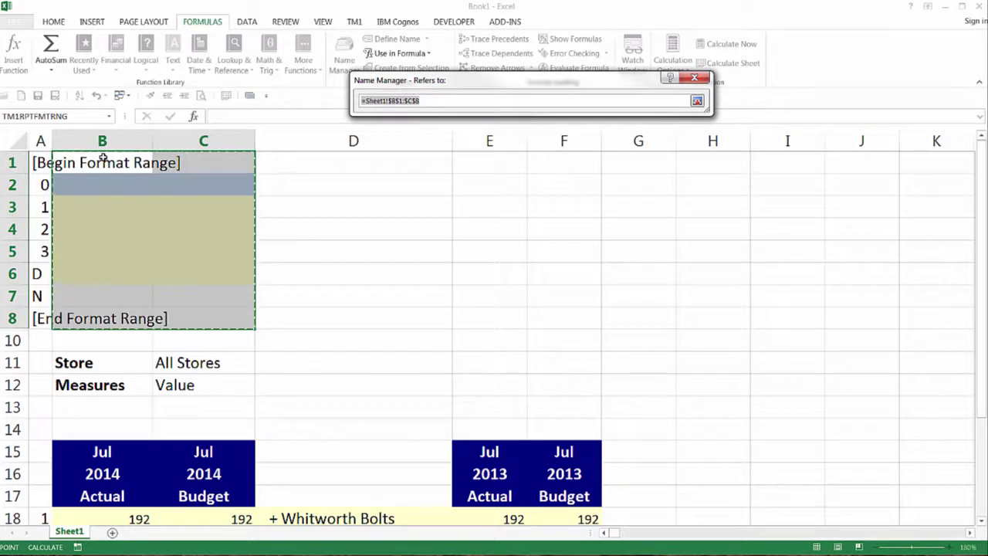
pyautogui.moveTo(103, 158); pyautogui.dragTo(557, 318)
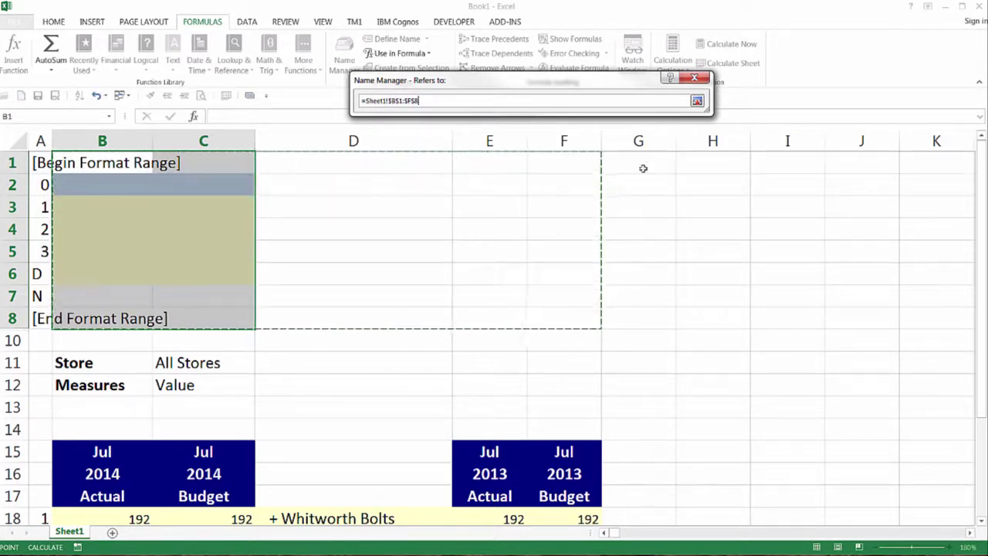
pyautogui.click(697, 101)
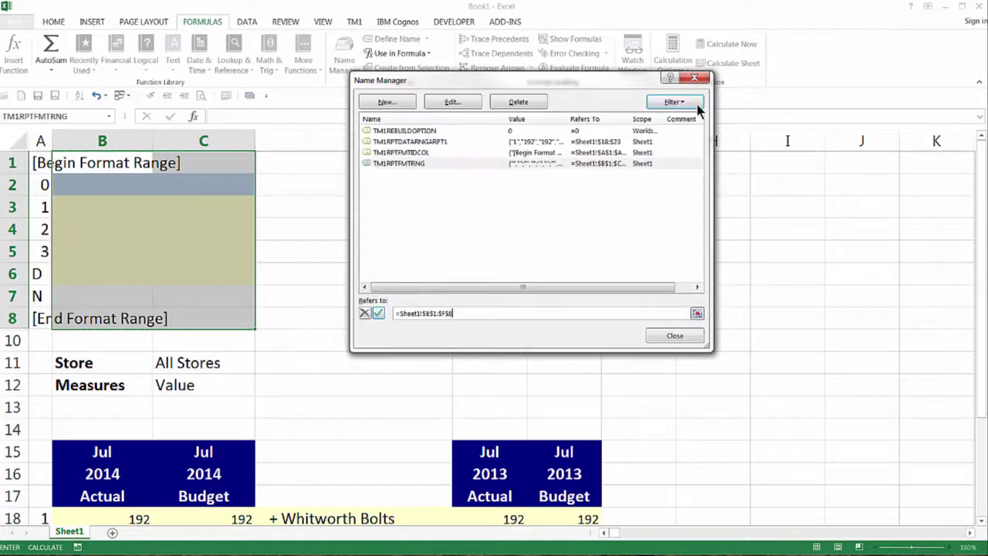
pyautogui.click(674, 338)
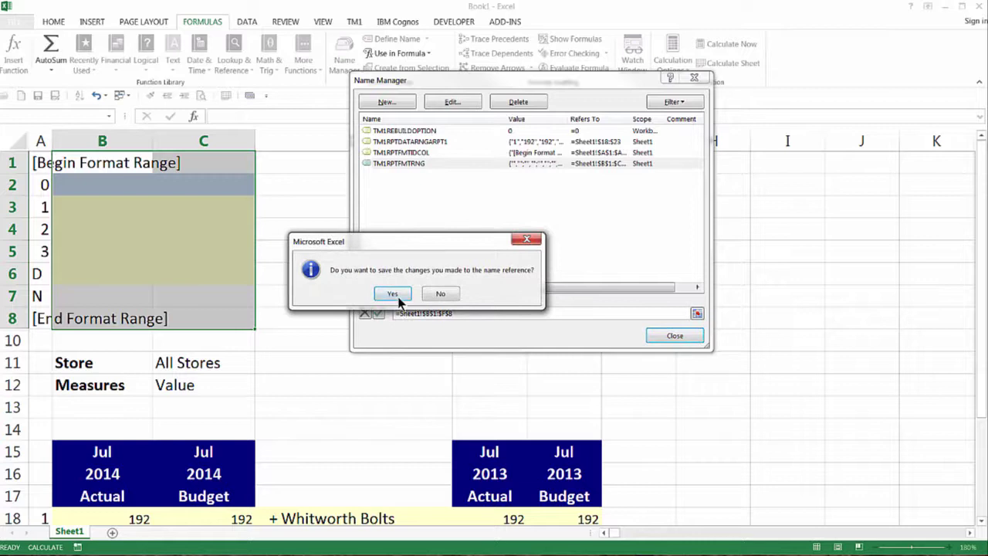
pyautogui.click(391, 292)
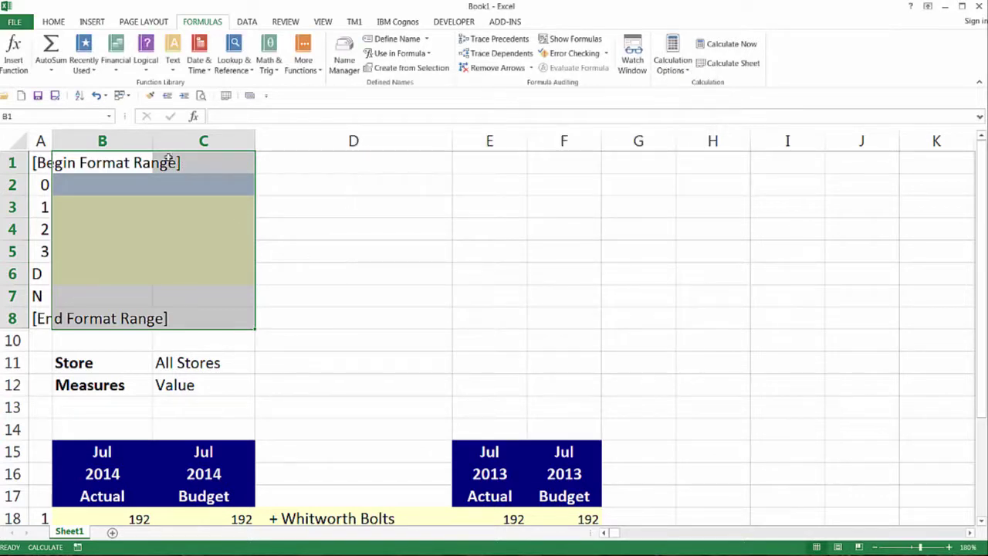
# Step: Clear the fill colour from the whole TM1RPTFMTRNG range and apply the comma number style without decimals
pyautogui.click(109, 115)
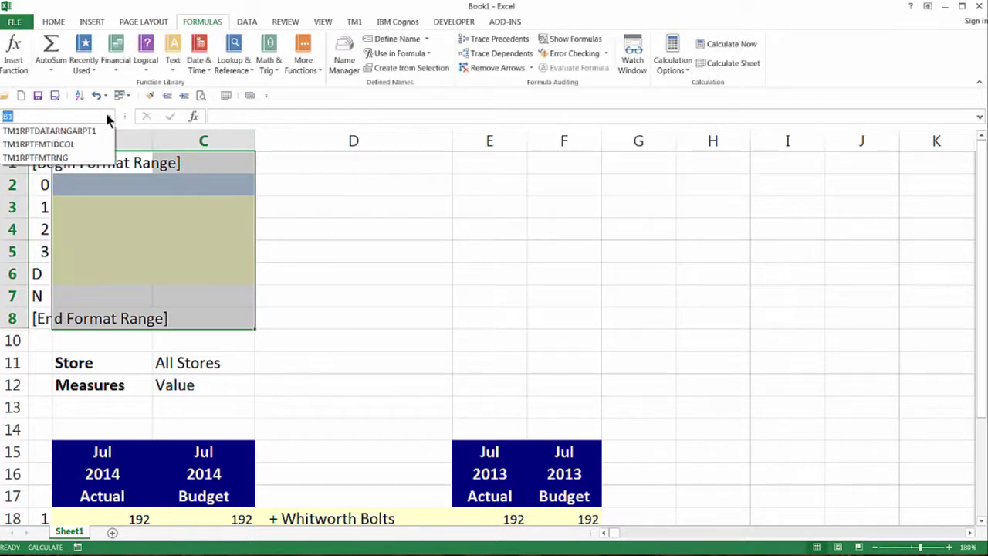
pyautogui.click(99, 159)
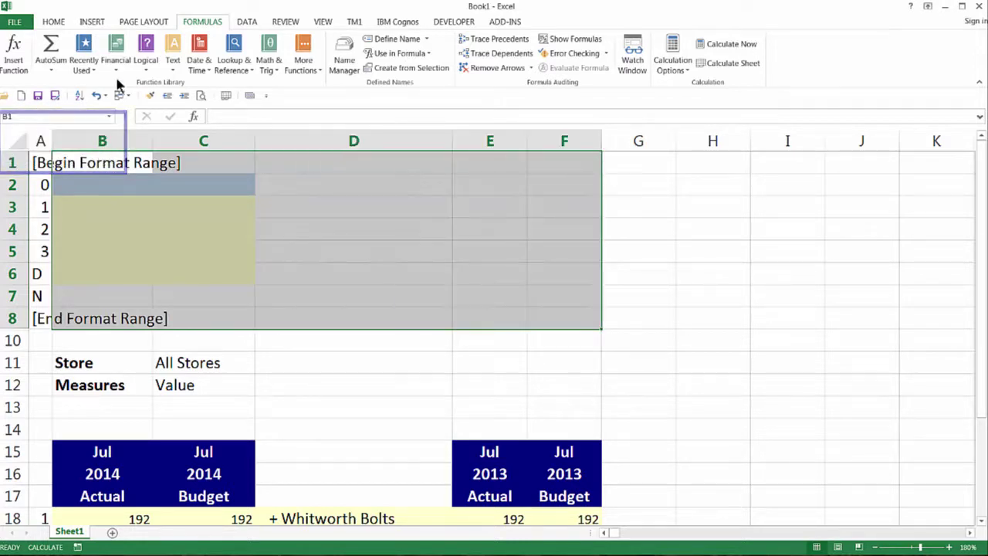
pyautogui.click(59, 22)
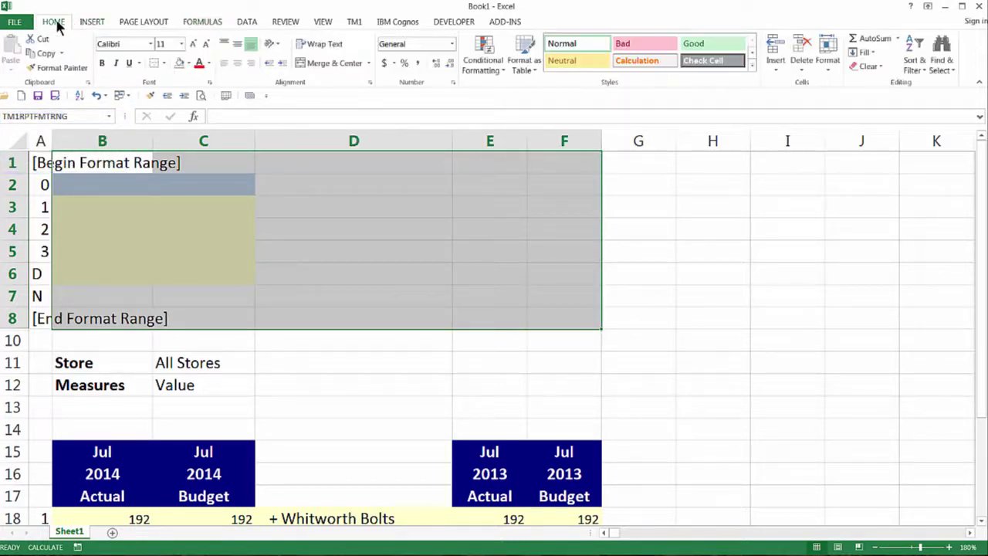
pyautogui.click(190, 63)
pyautogui.click(192, 173)
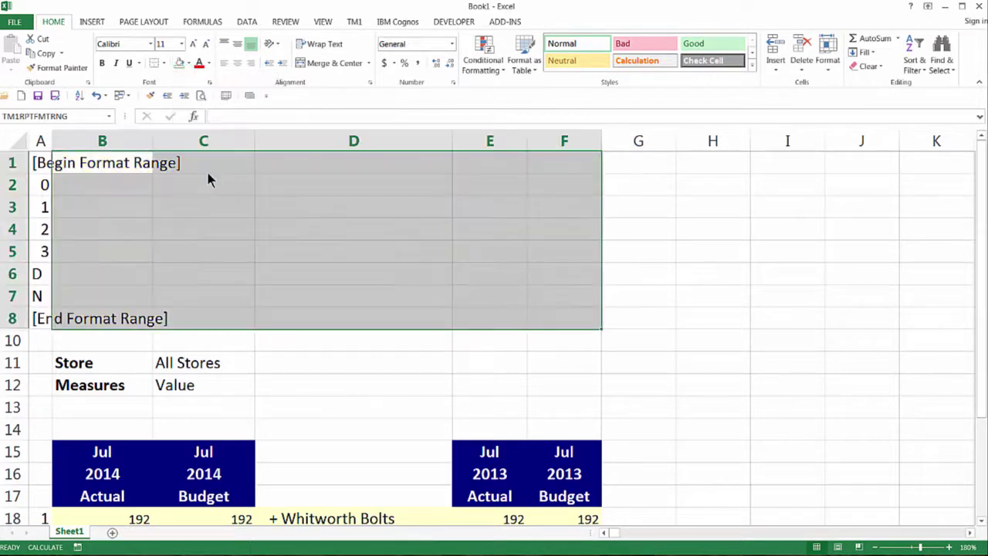
pyautogui.click(417, 64)
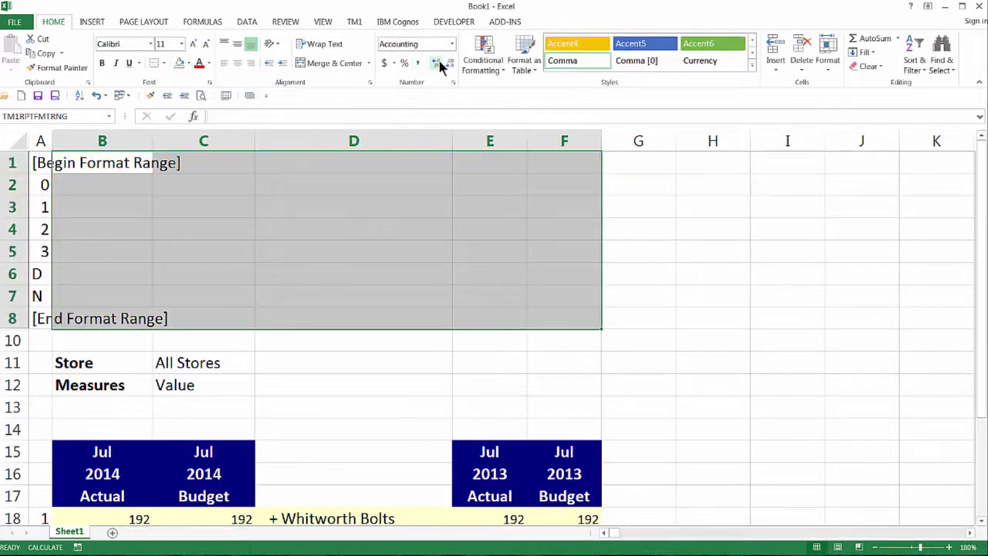
pyautogui.click(447, 65)
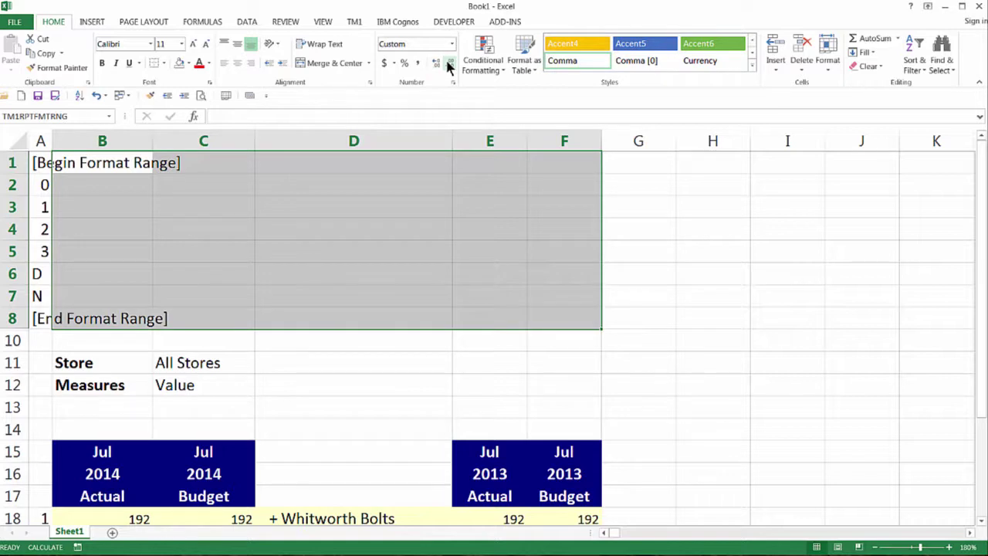
# Step: Hide the Active Form's format area and rebuild the current sheet, then select the first row label in D18
pyautogui.click(357, 22)
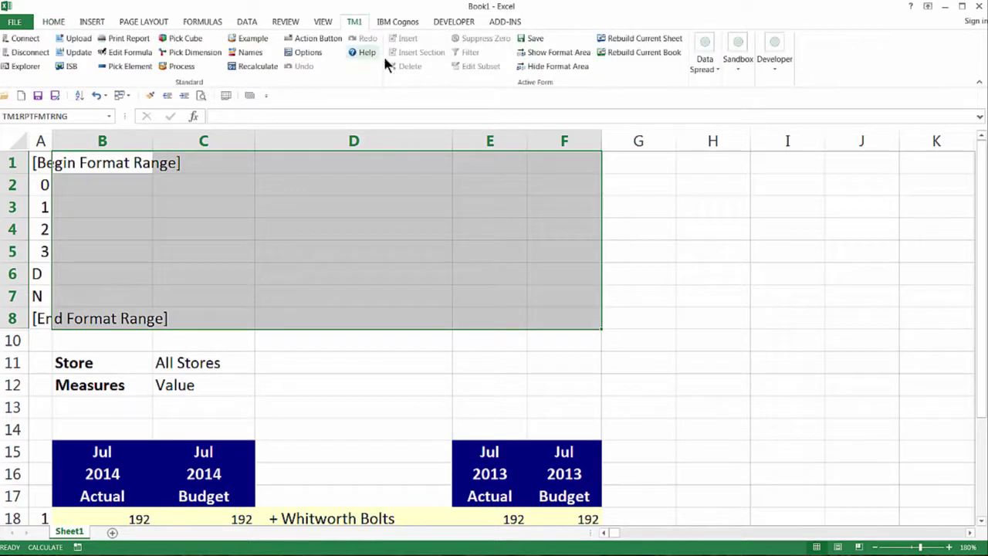
pyautogui.click(583, 69)
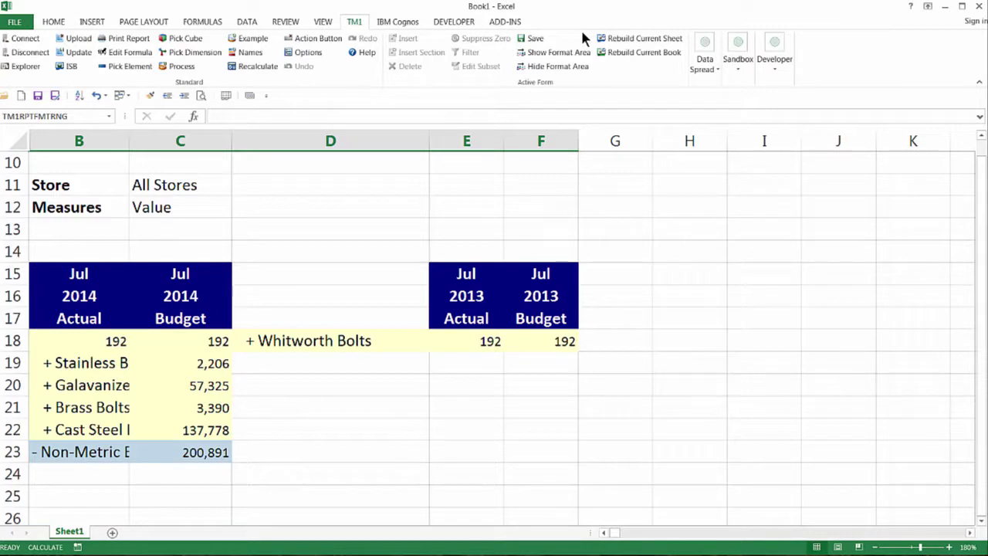
pyautogui.click(612, 40)
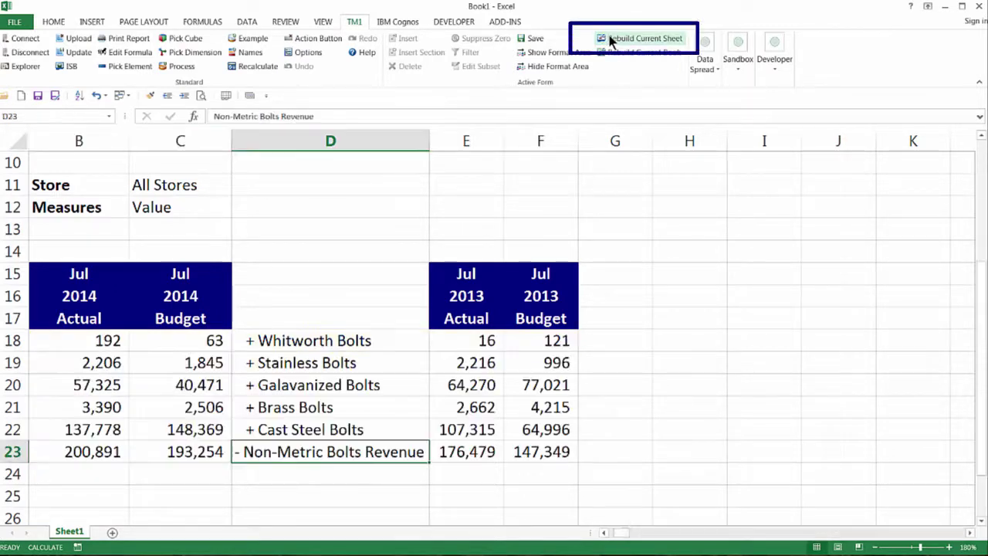
pyautogui.click(352, 337)
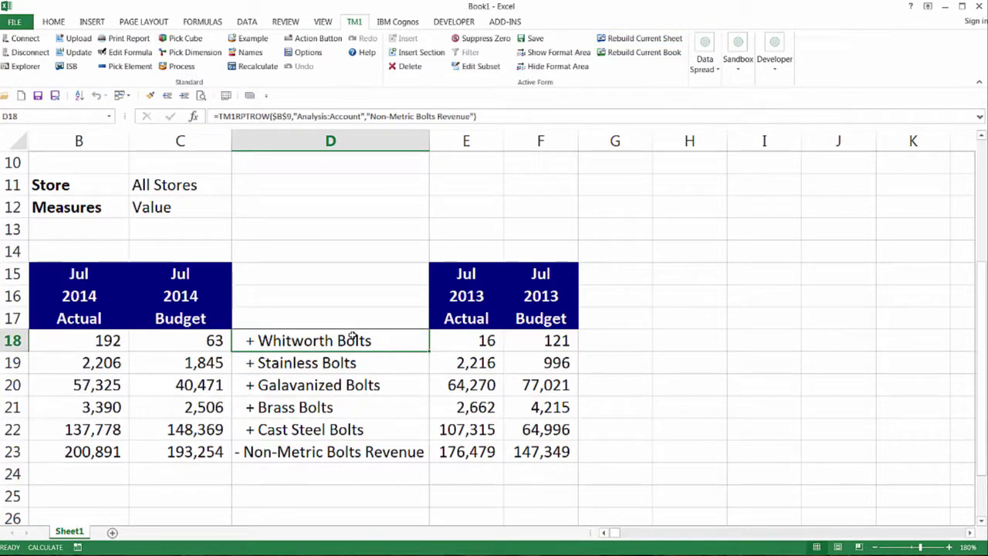